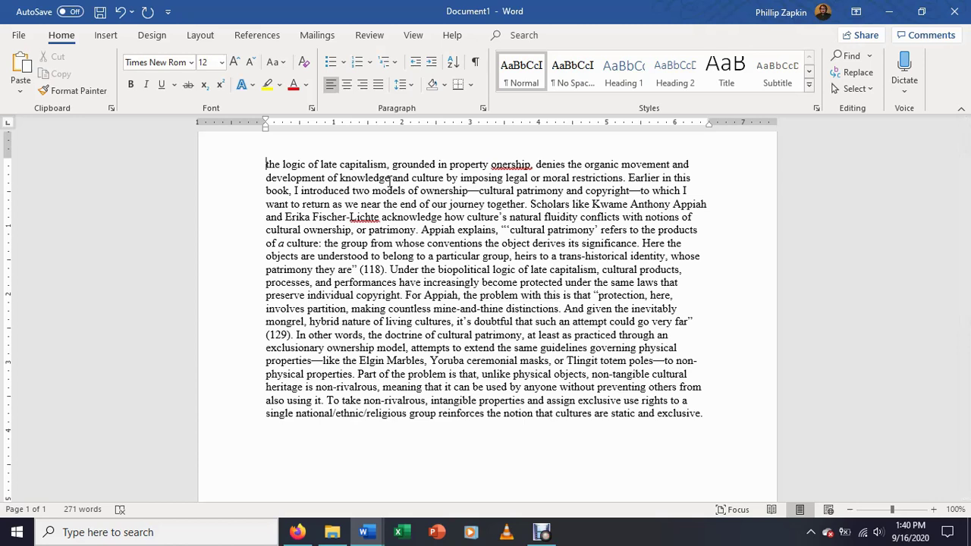
Show the Review tools with All Markup displayed and switch on Track Changes
left_click(368, 38)
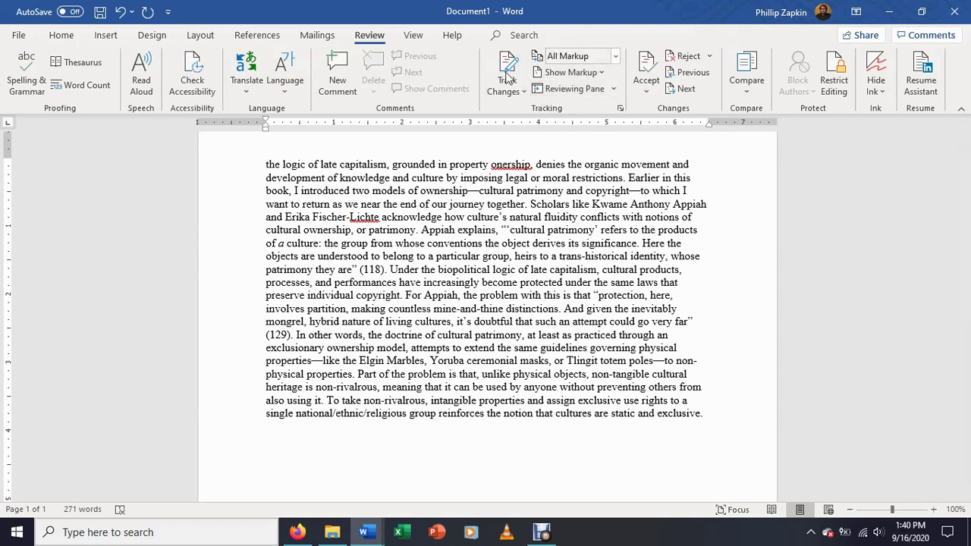
left_click(615, 57)
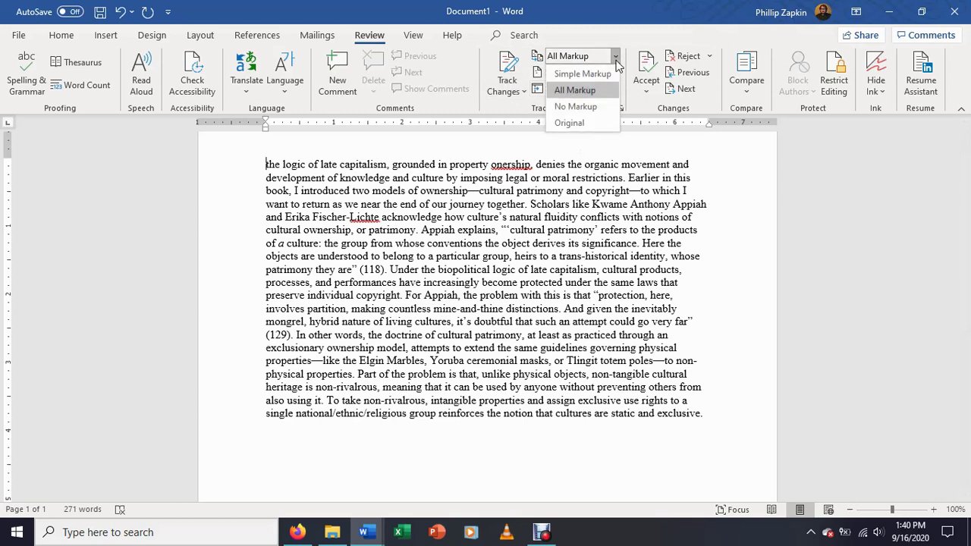
left_click(597, 97)
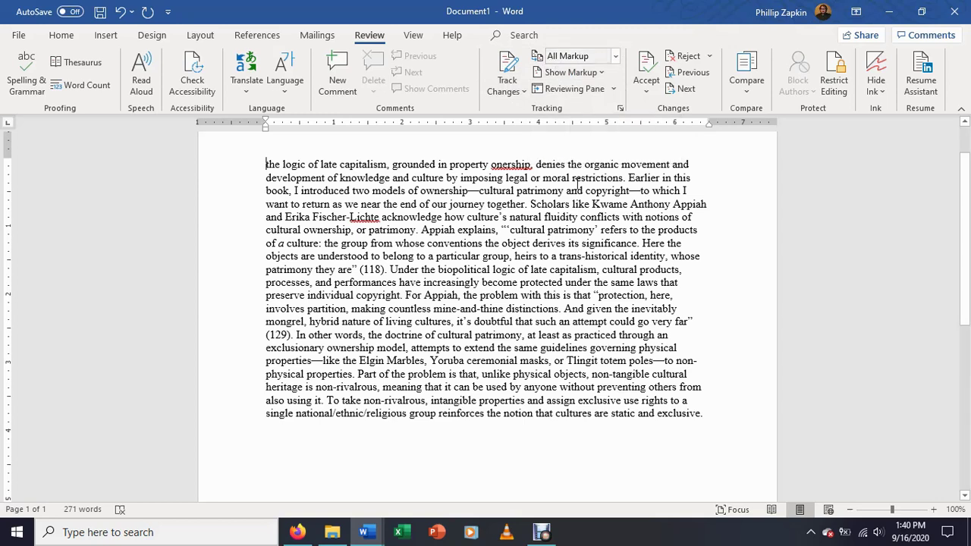
left_click(509, 69)
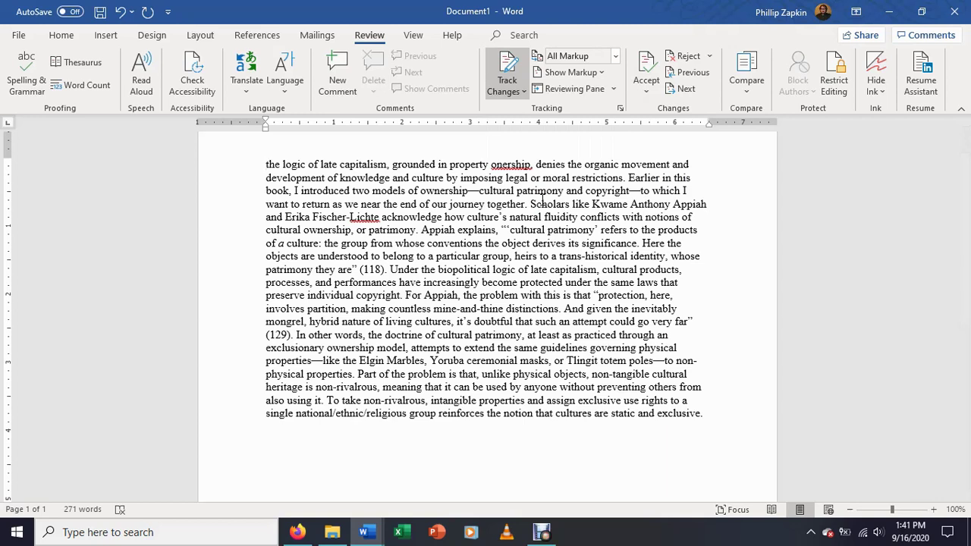
As tracked edits, replace the opening 'the' with 'The' and correct 'onership' to 'ownership'
key("shift+Right")
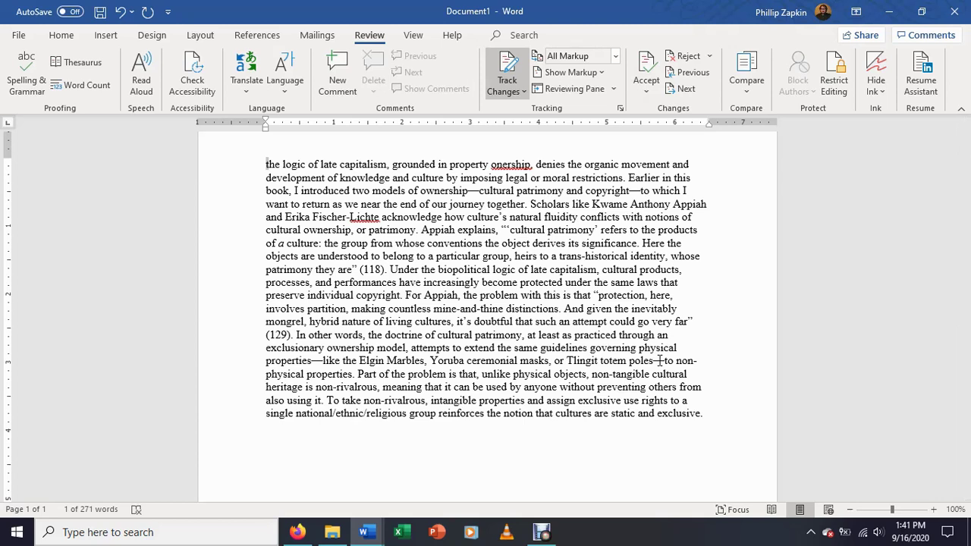
type("The")
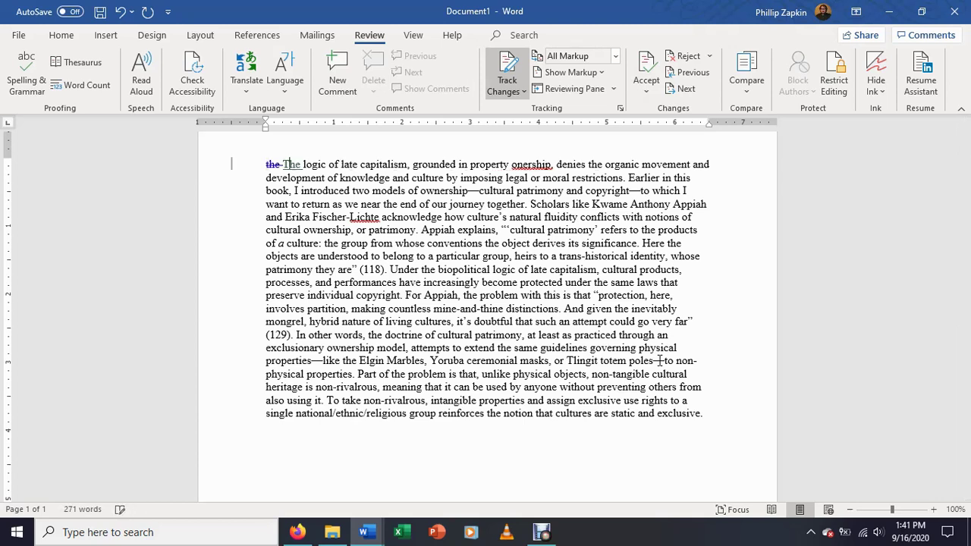
left_click(518, 164)
type("wn")
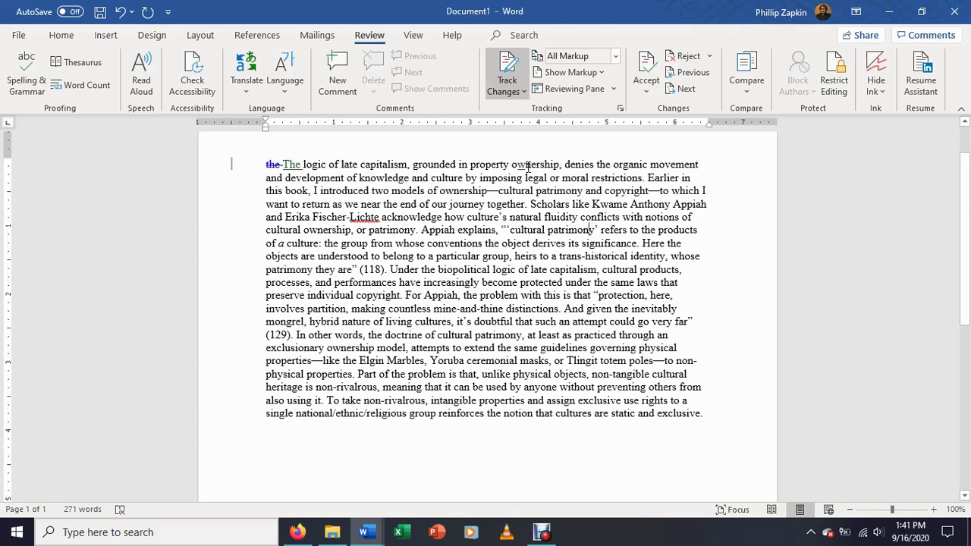
Delete the word 'organic' as a tracked change and accept the deletion
double_click(627, 165)
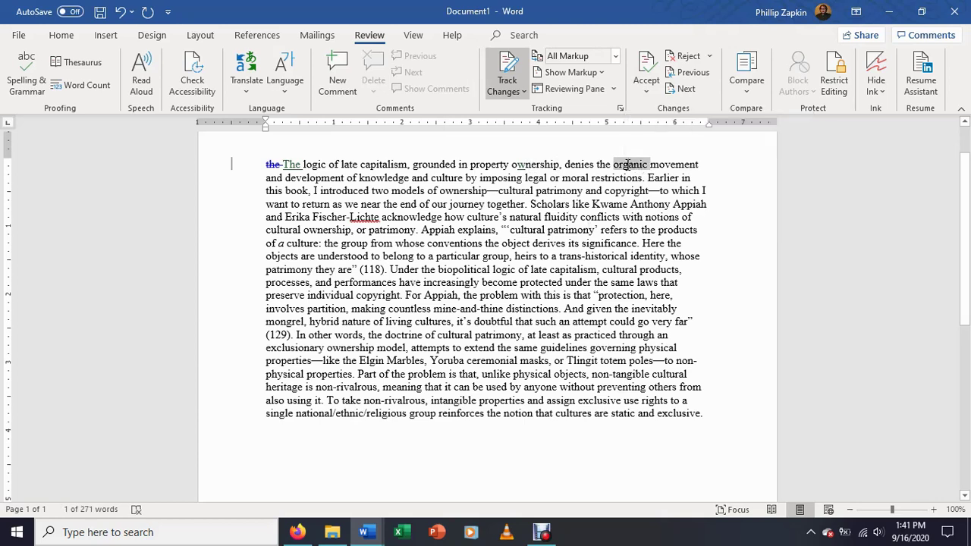
key("Delete")
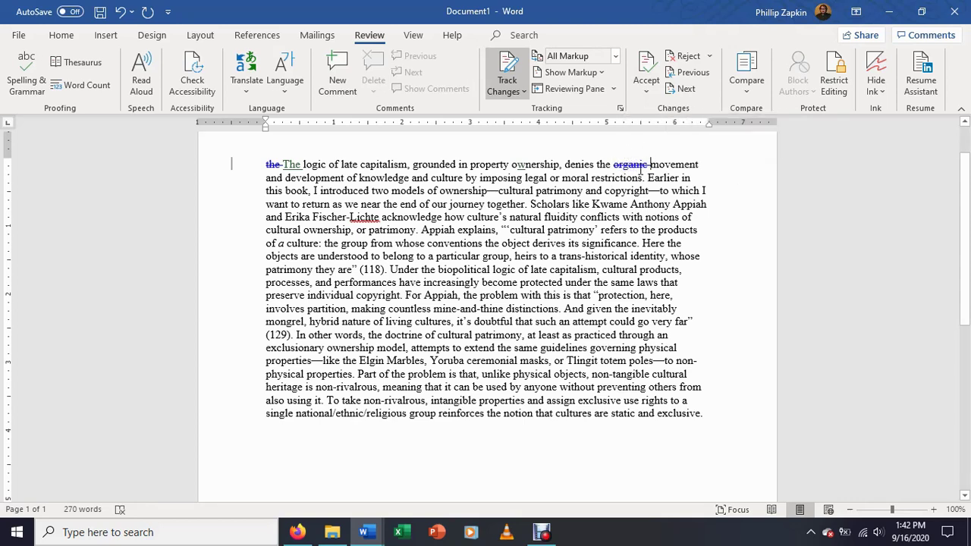
mouse_move(628, 162)
right_click(630, 164)
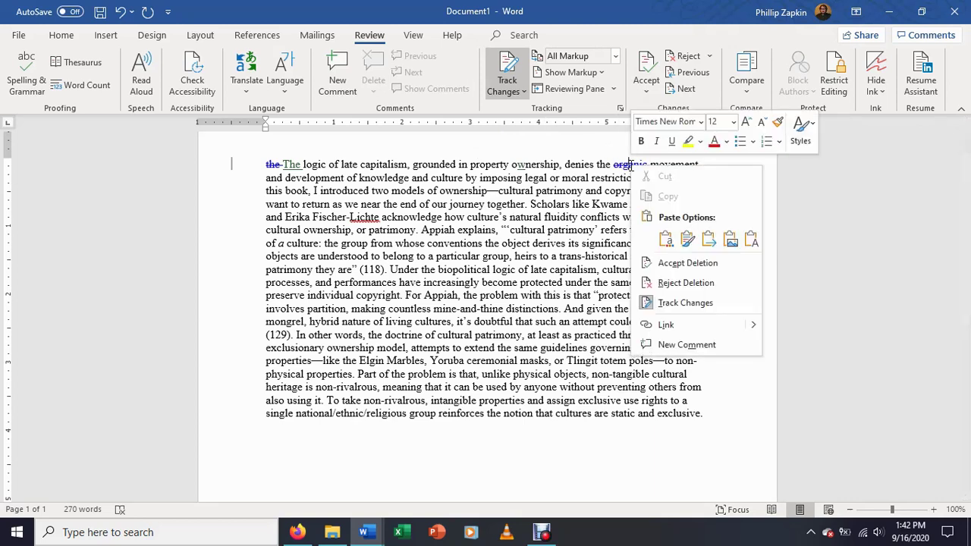
left_click(682, 264)
Accept the tracked insertion of 'w' in 'ownership'
left_click(613, 163)
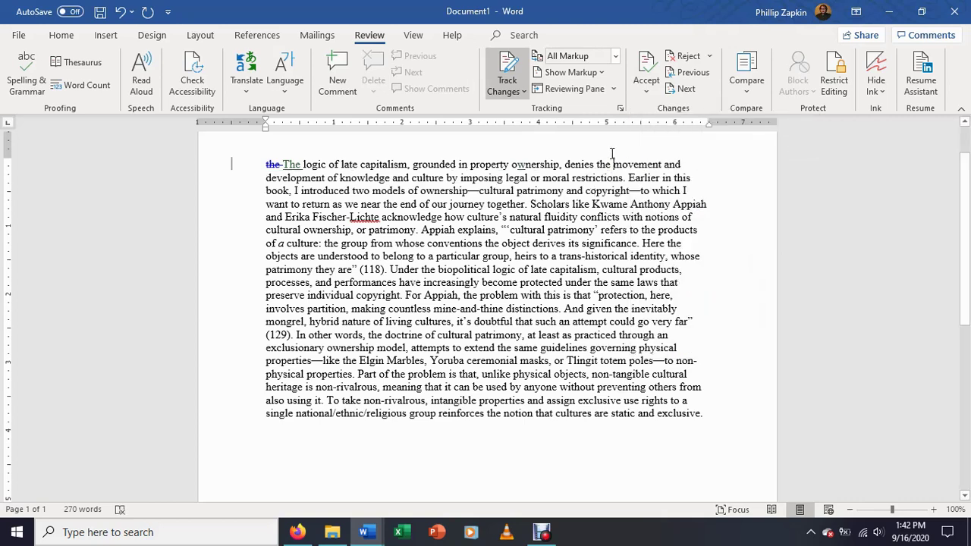
right_click(521, 165)
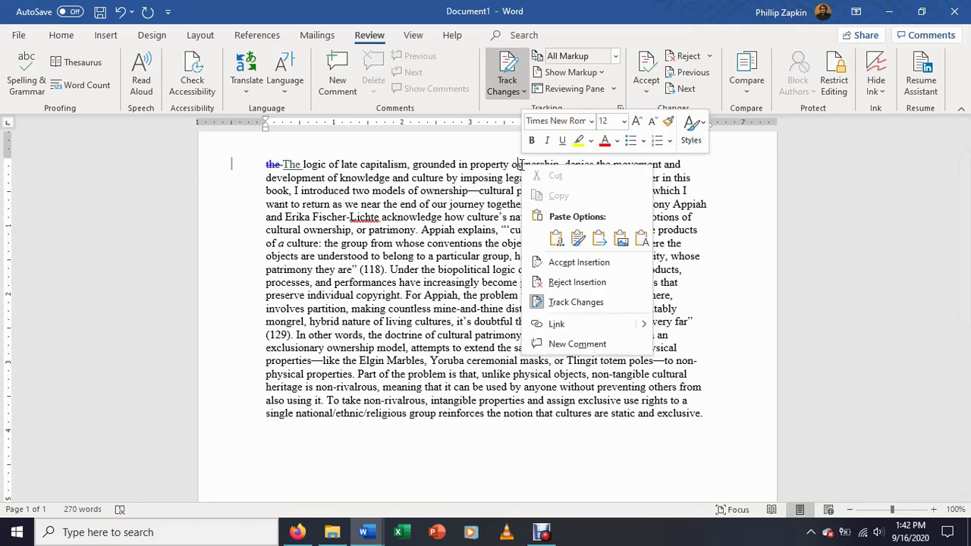
left_click(570, 263)
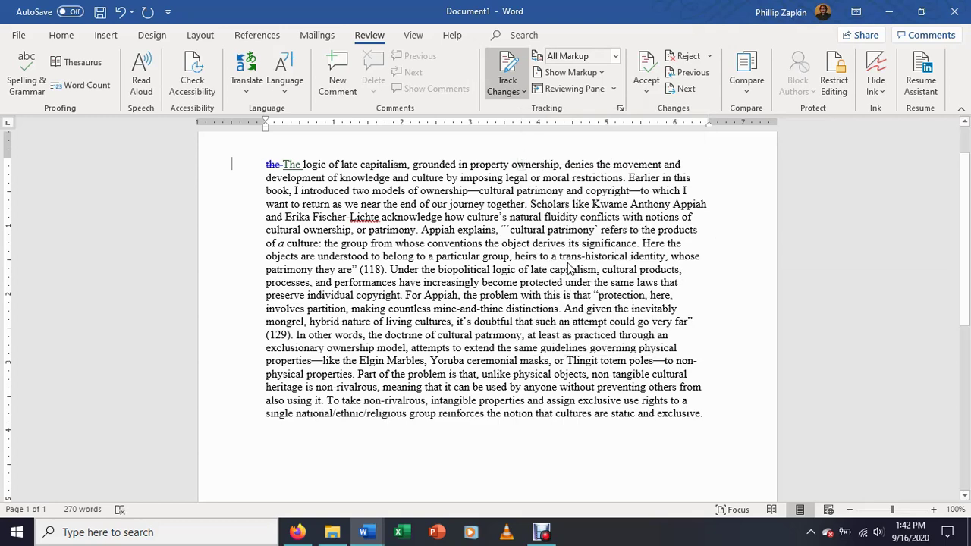
left_click(405, 295)
Start a new paragraph at 'For Appiah' and accept the tracked paragraph break
key("Return")
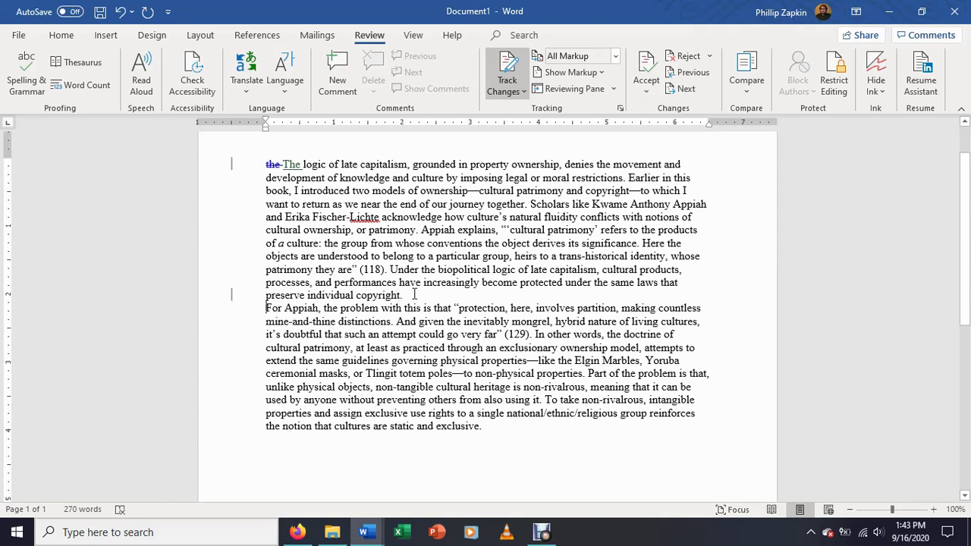
right_click(414, 294)
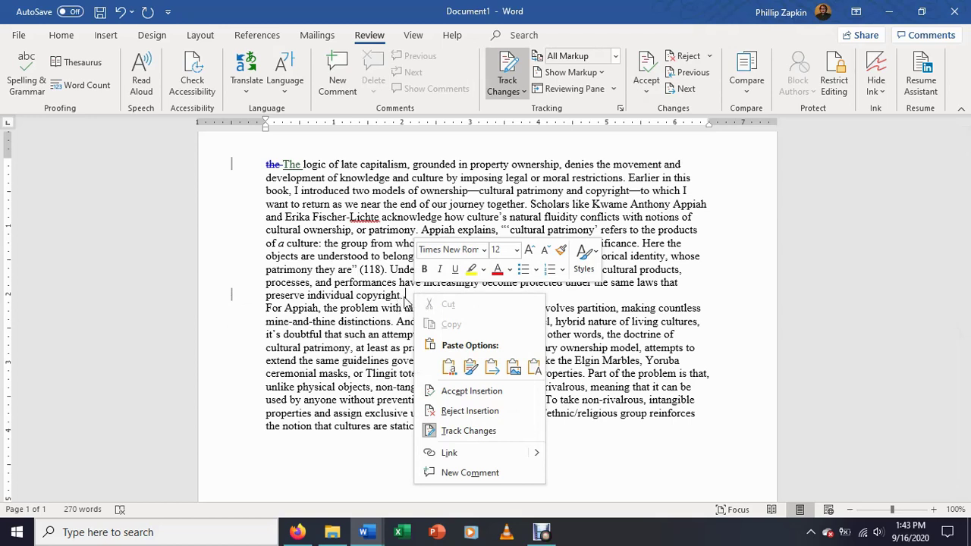
left_click(480, 392)
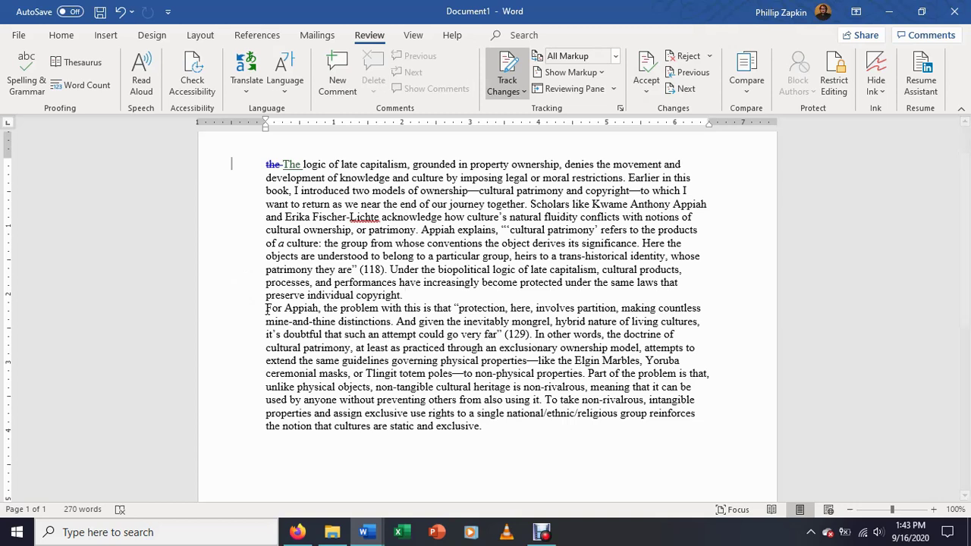
left_click_drag(266, 308, 306, 313)
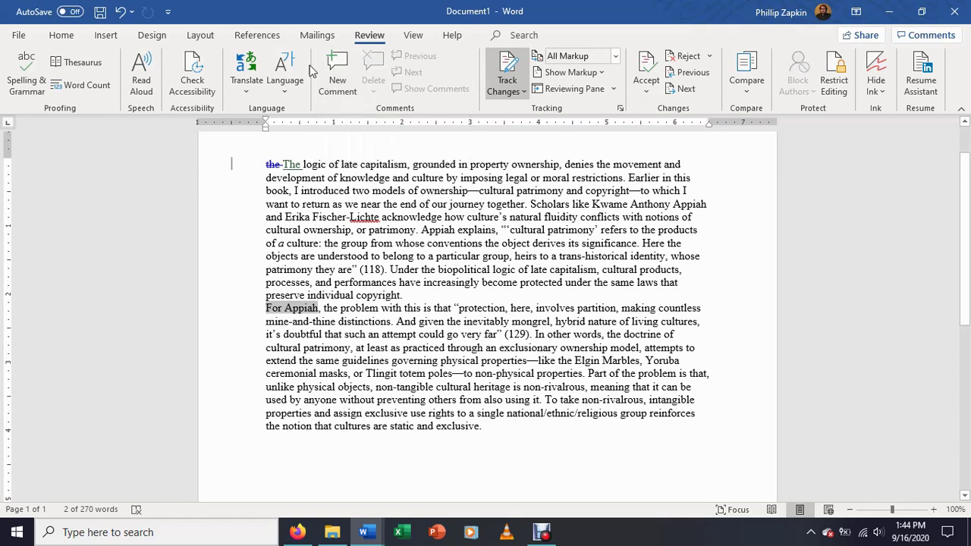
Add a new comment on the selected words 'For Appiah'
left_click(343, 69)
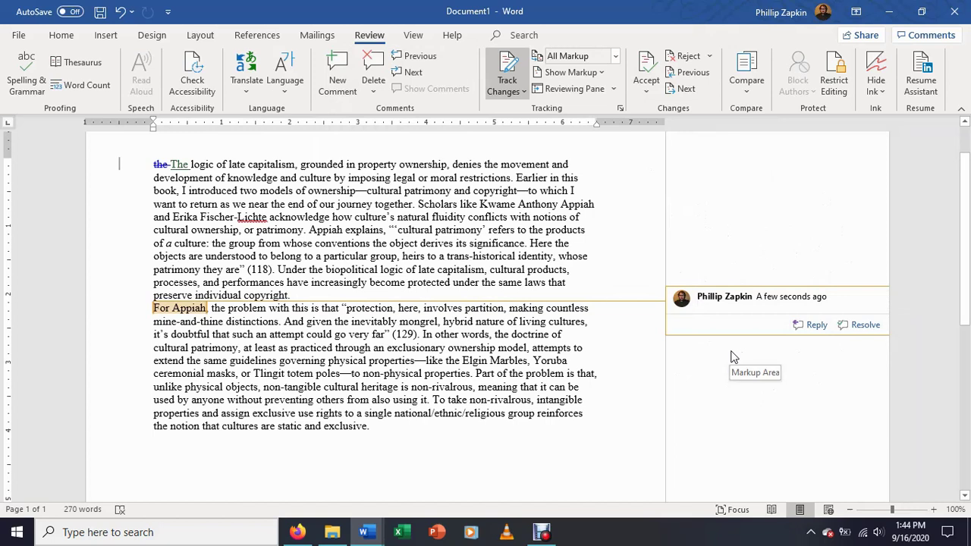
Write 'Here, you can write out more substantial feedback, including questions, objections, clarifications, etc.' in the comment
type("Her")
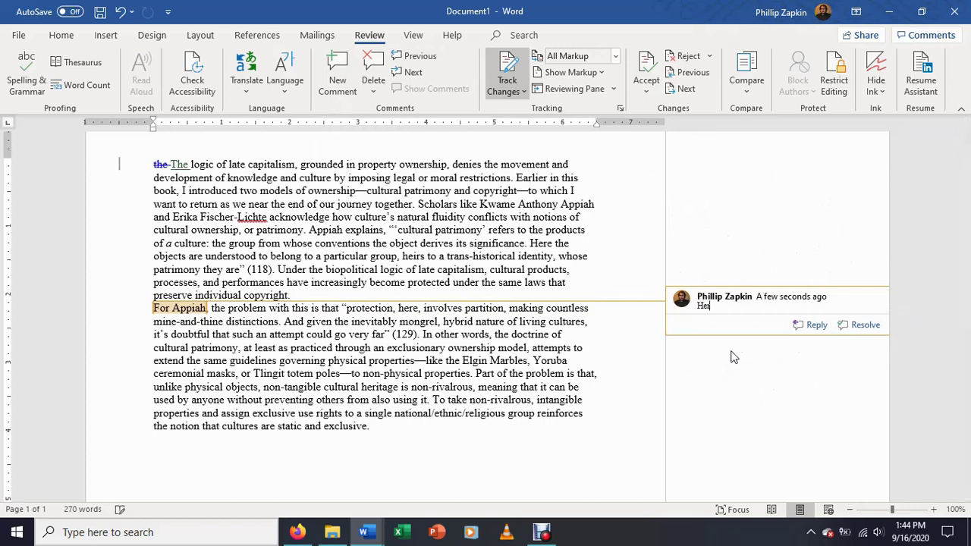
type("e, you can write out more substantia")
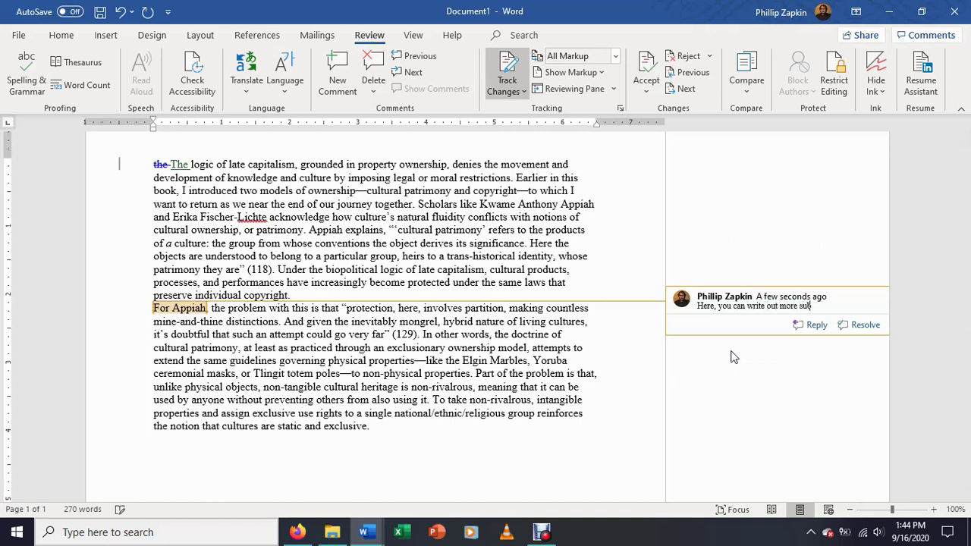
type("l feedback, including")
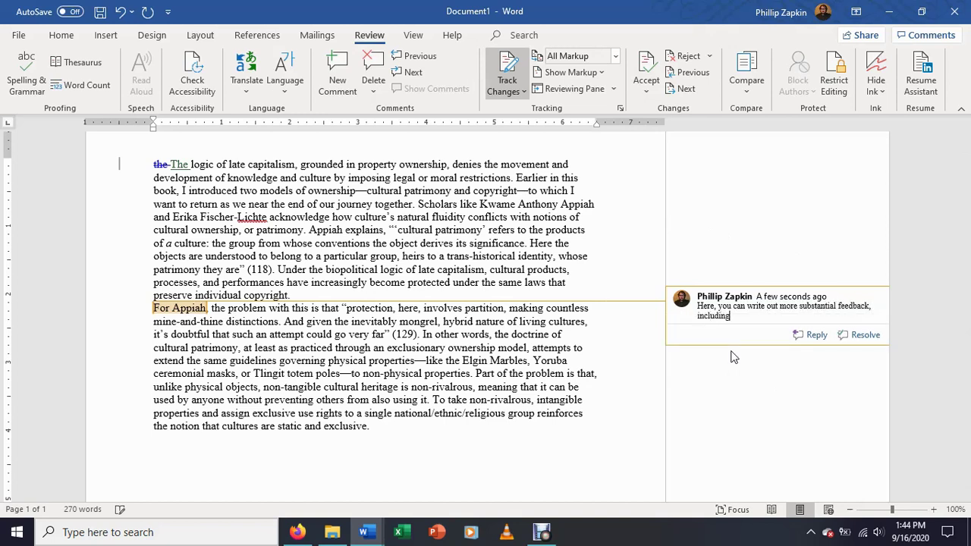
type(" questions, objections, clarificatio")
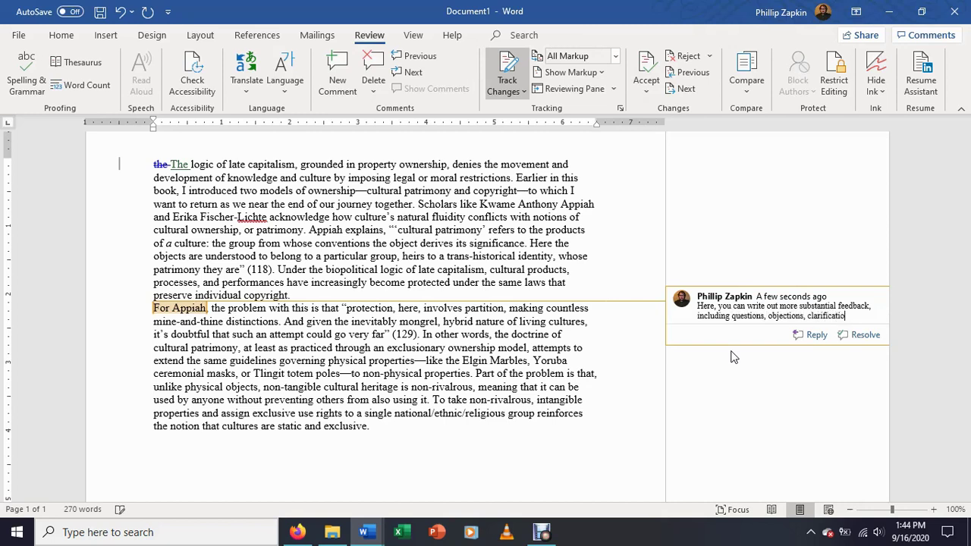
type("ns, etc.")
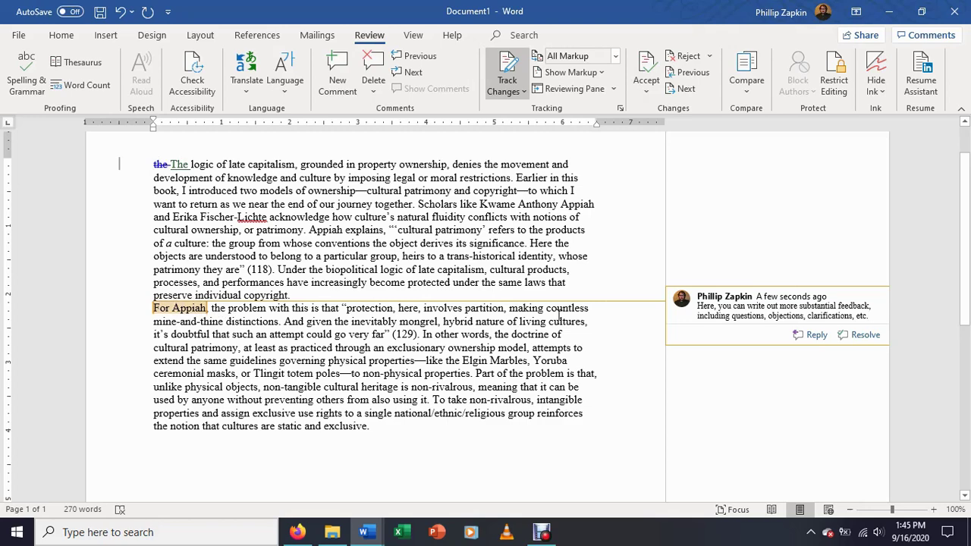
Add an empty line after the end of the essay paragraph
scroll(559, 316, "down", 5)
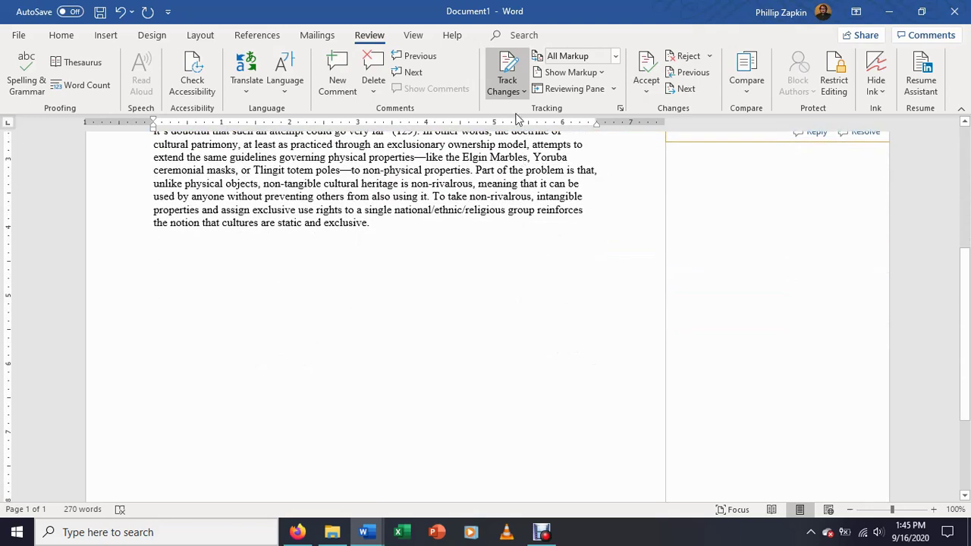
left_click(458, 263)
key("Return")
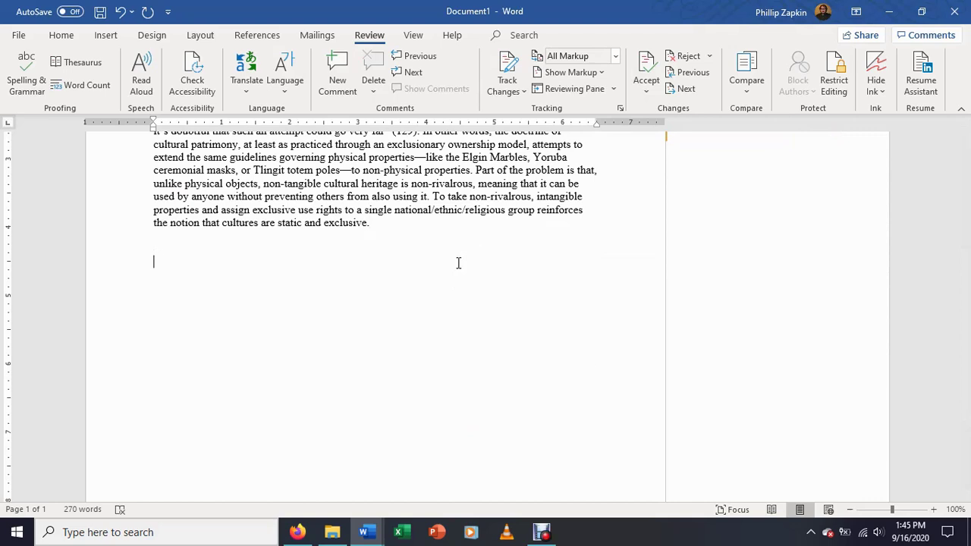
Insert a page break after the paragraph, then undo it
left_click(61, 38)
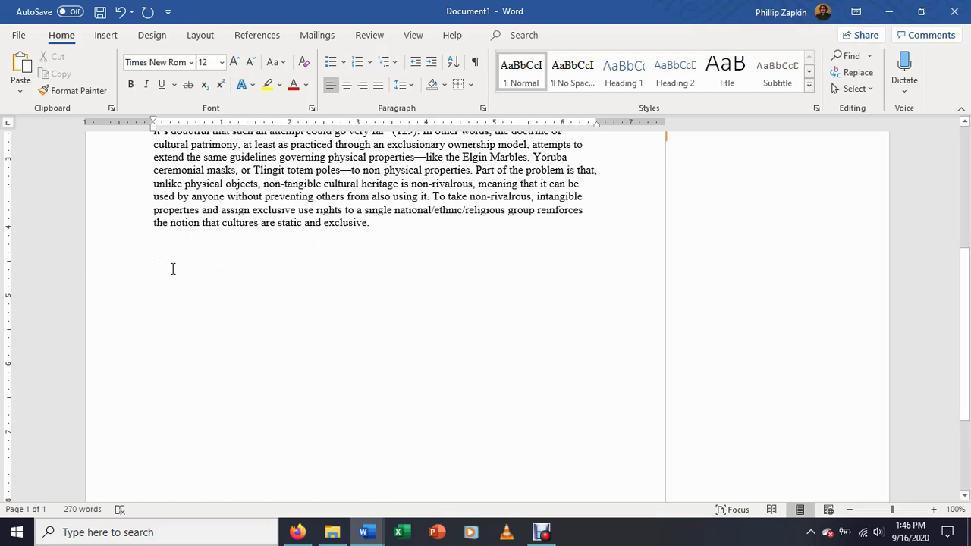
left_click(109, 41)
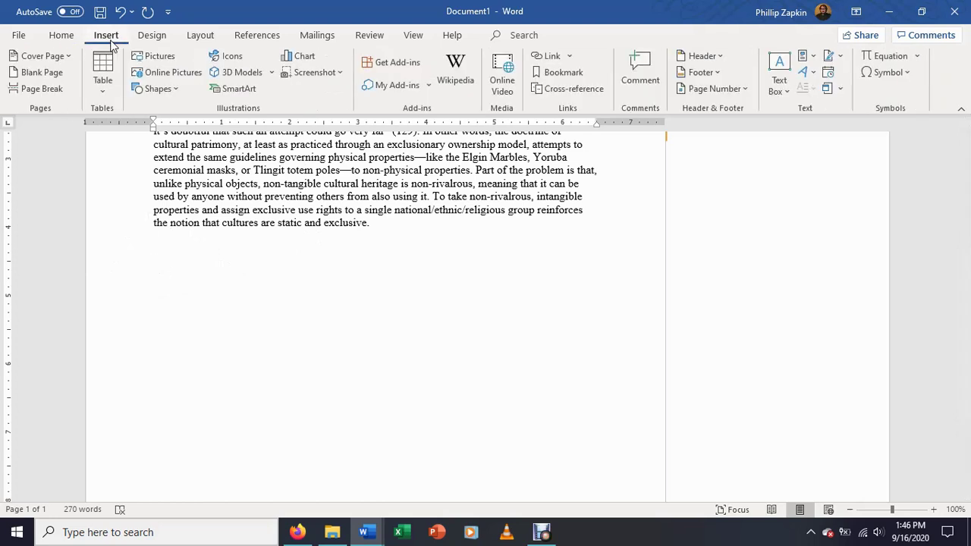
left_click(65, 92)
scroll(339, 316, "down", 3)
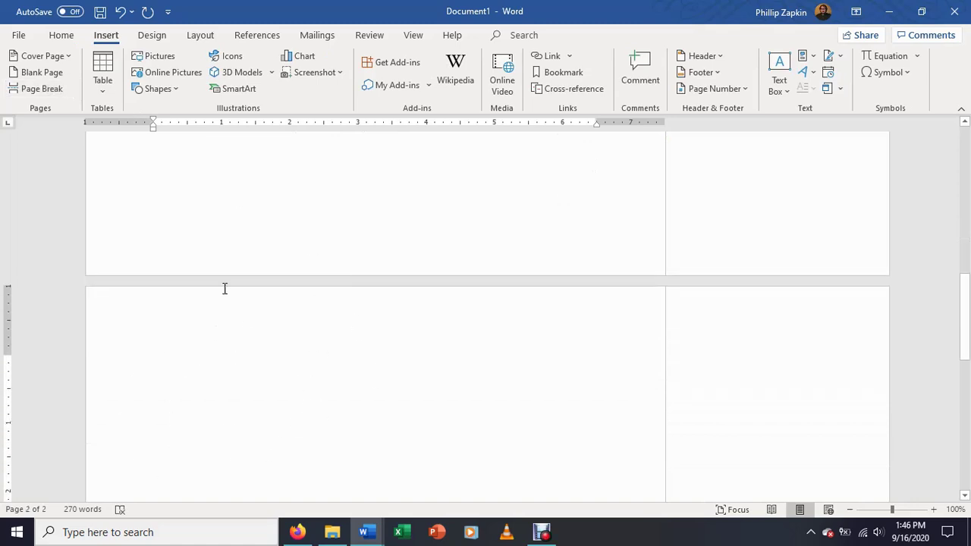
left_click(119, 12)
Type an italic line 'Type your global comments.' below the essay paragraph
left_click(60, 35)
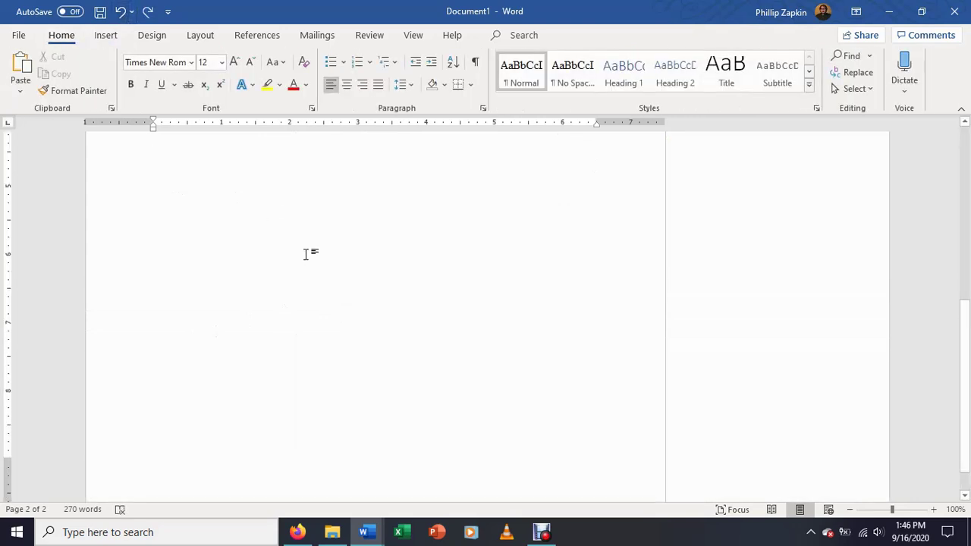
scroll(306, 254, "up", 2)
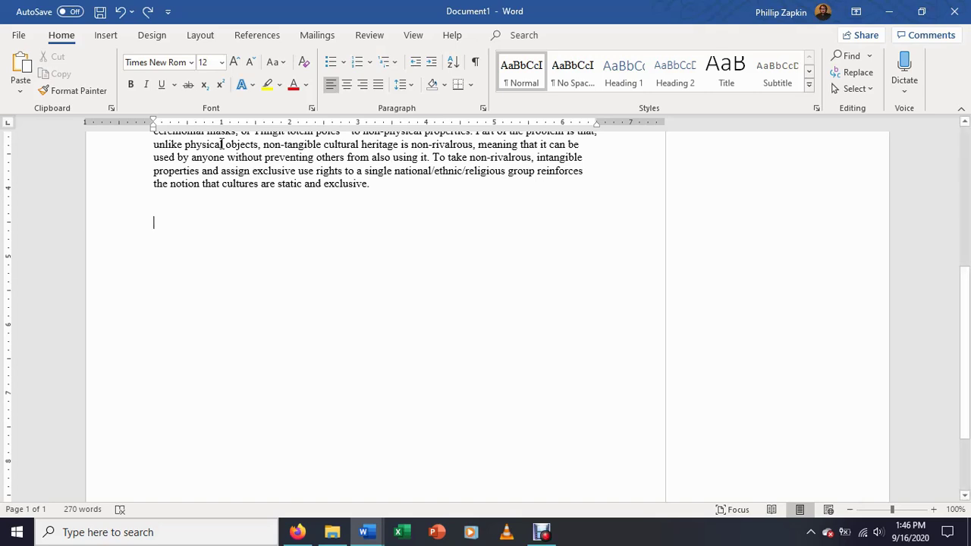
left_click(149, 85)
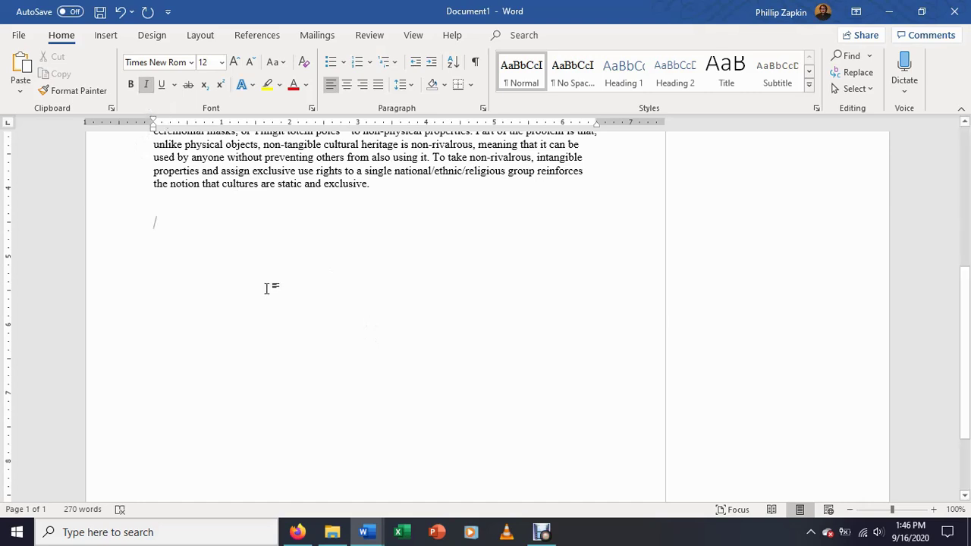
type("Type y")
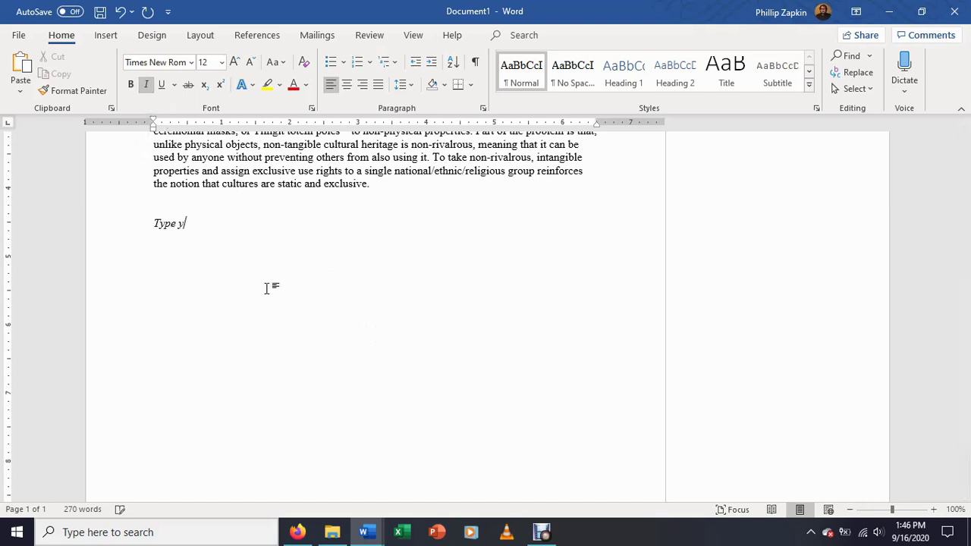
type("our global comments.")
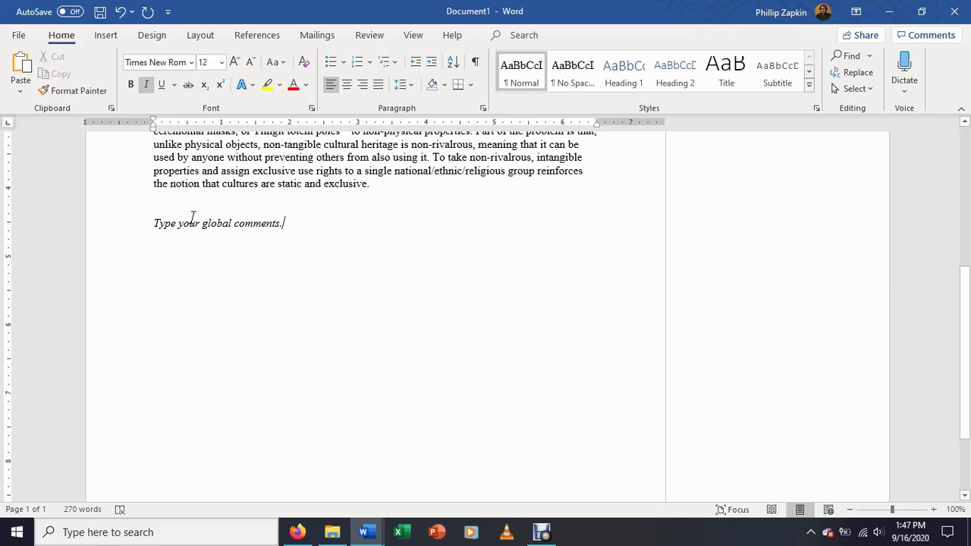
left_click_drag(152, 223, 279, 228)
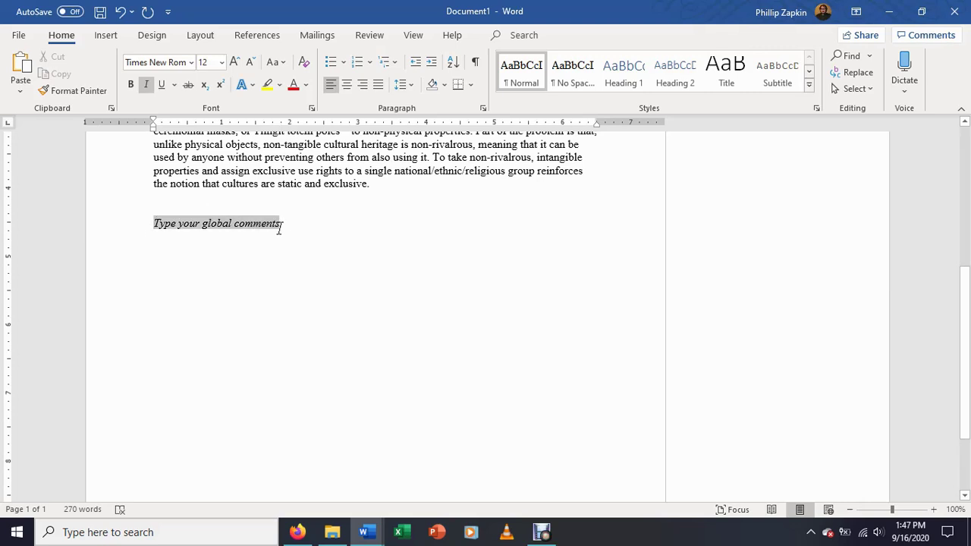
Remove italics from the global-comments line and colour it purple
key("ctrl+i")
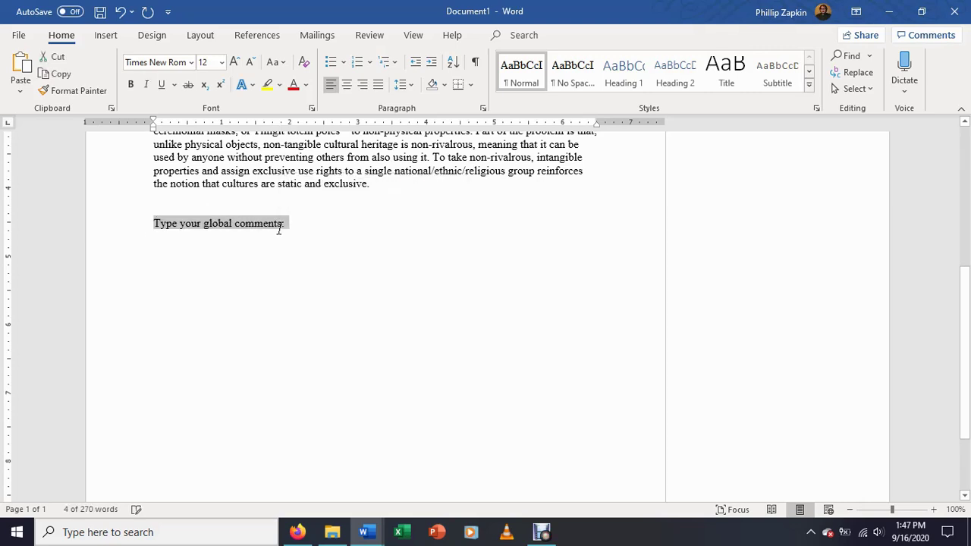
left_click(310, 90)
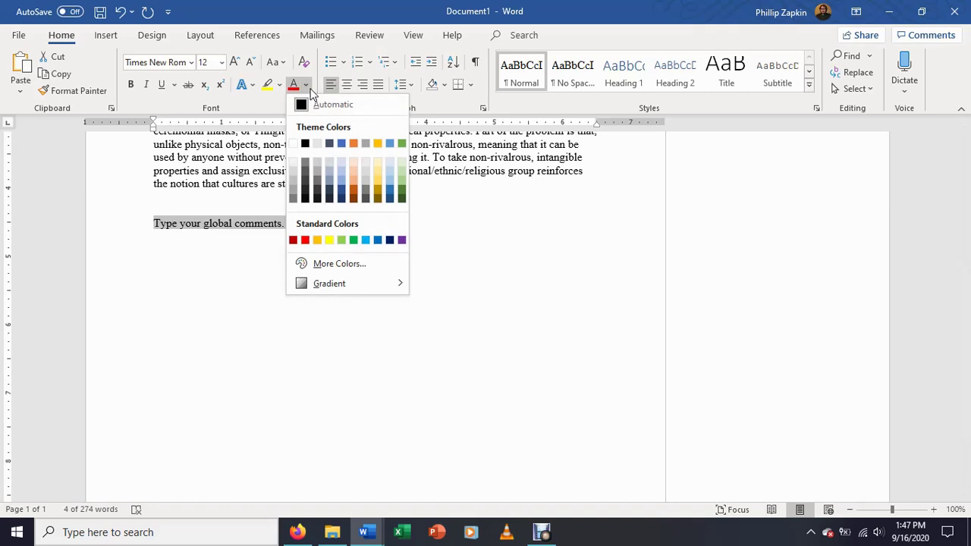
left_click(403, 240)
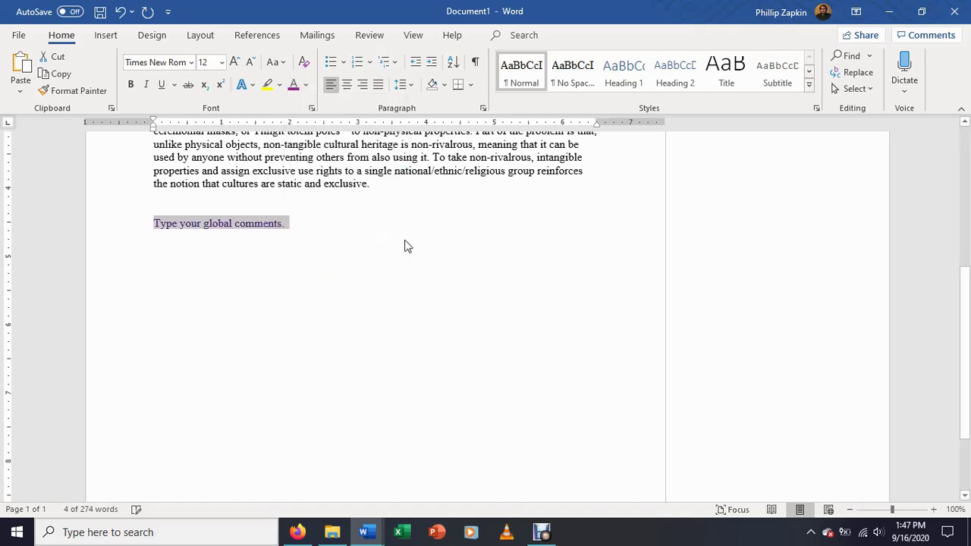
left_click(403, 239)
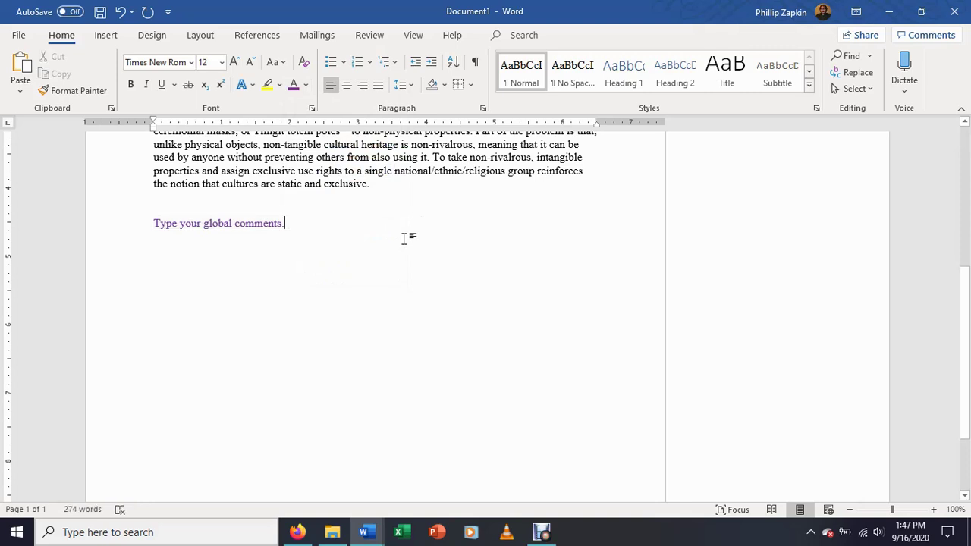
double_click(241, 225)
left_click(240, 225)
left_click_drag(154, 223, 288, 225)
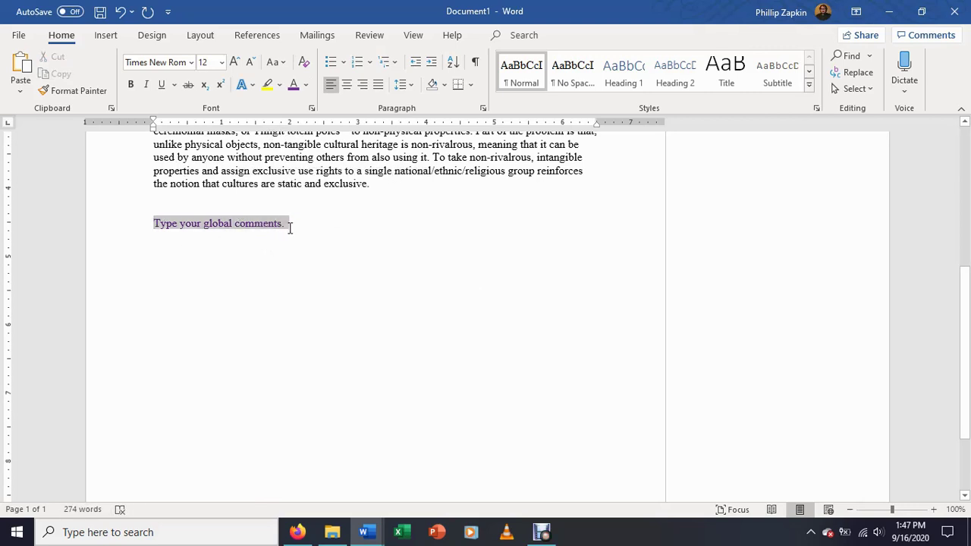
Recolour the global-comments line light gold, then change it to a darker gold
left_click(306, 86)
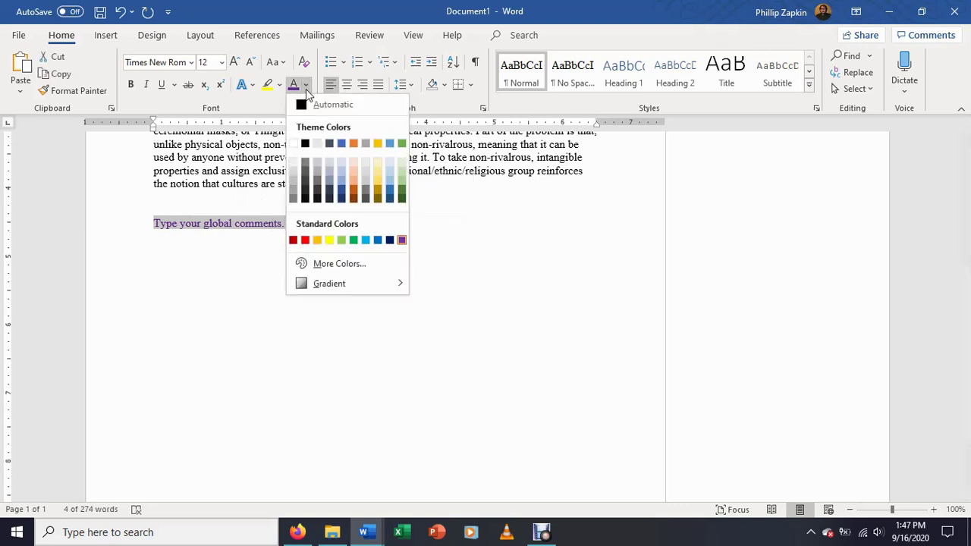
left_click(380, 167)
left_click(377, 225)
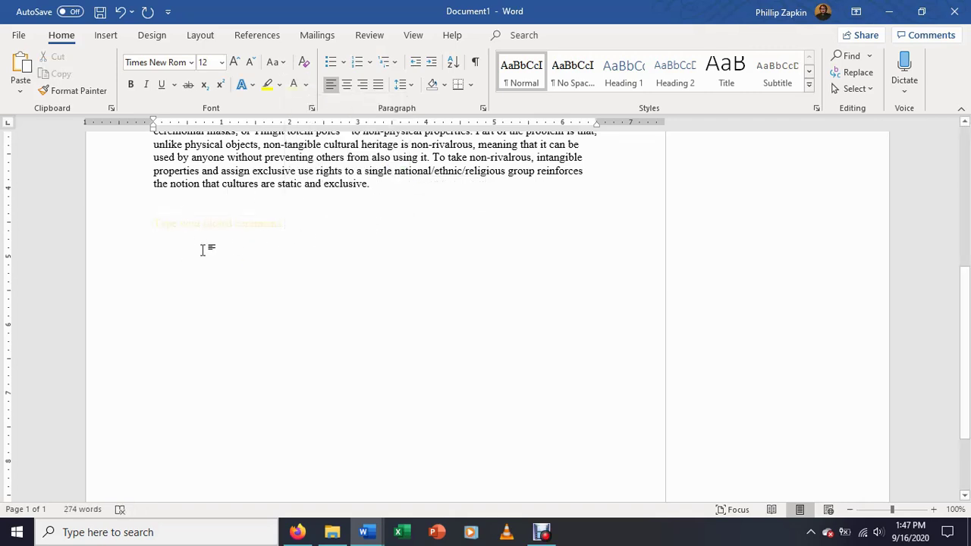
left_click_drag(288, 226, 149, 223)
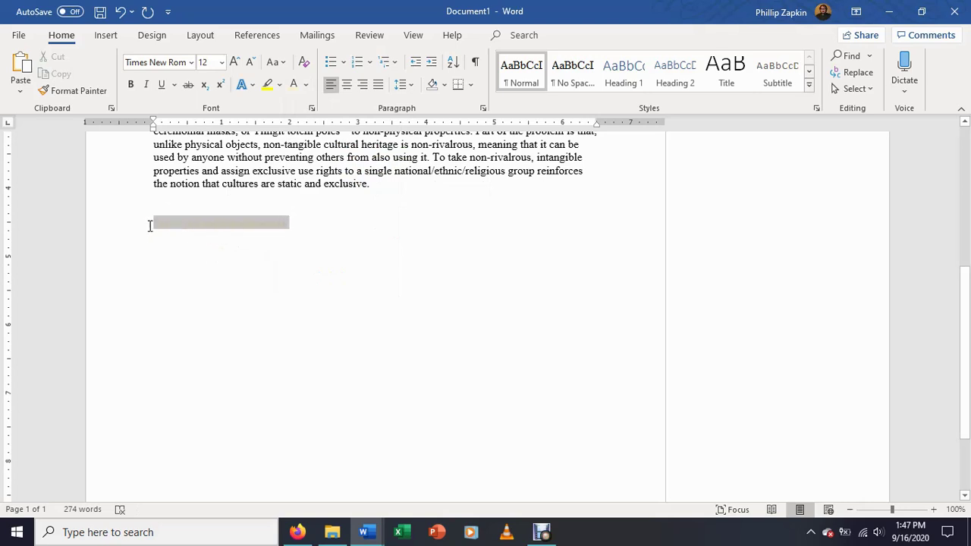
left_click(305, 84)
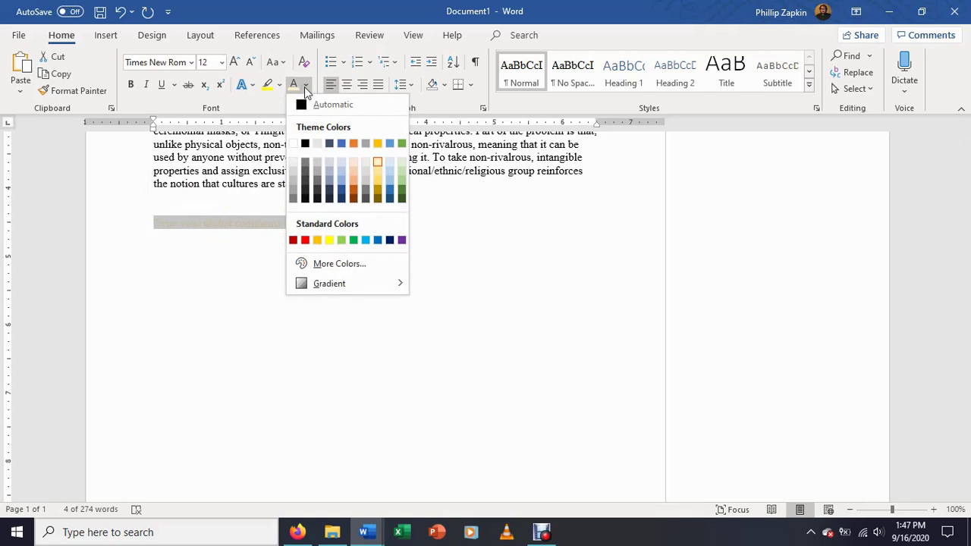
left_click(376, 199)
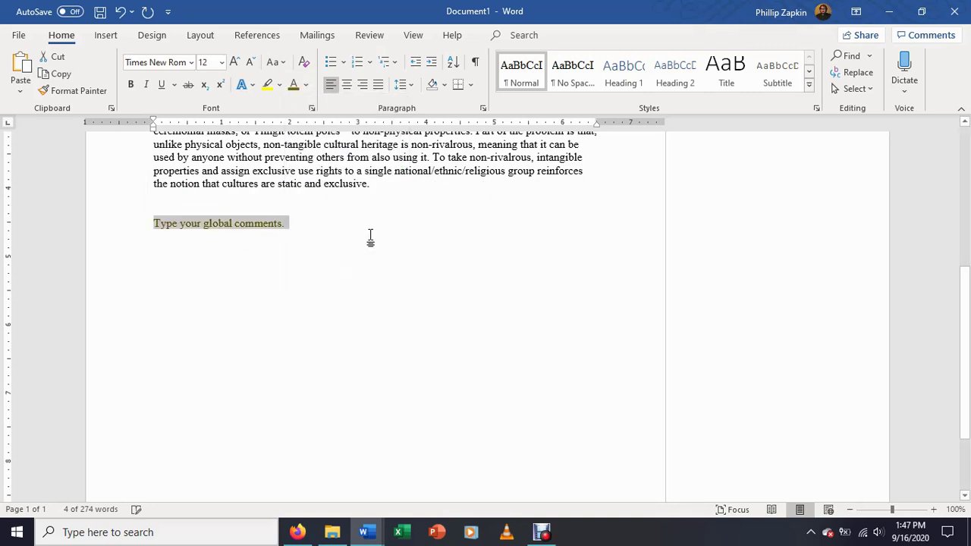
left_click(370, 238)
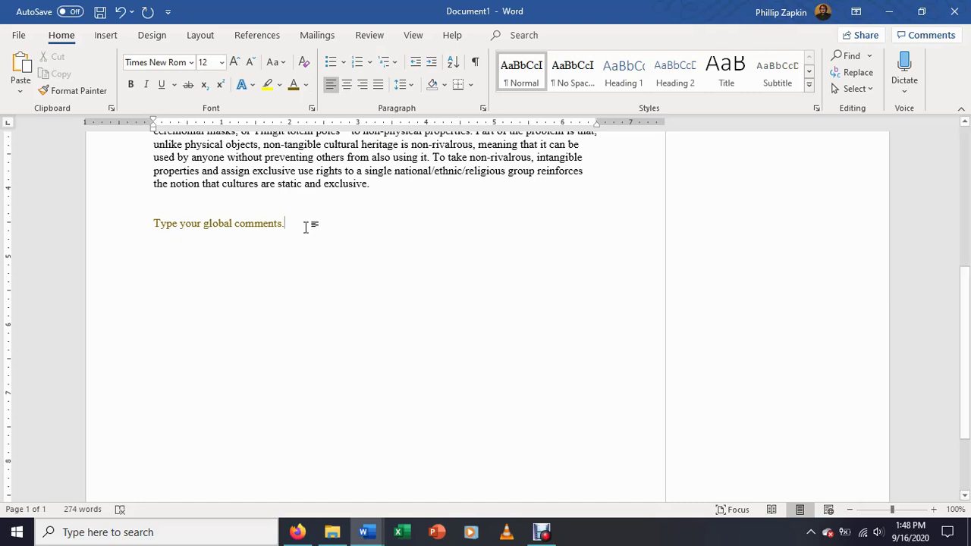
left_click_drag(306, 225, 151, 217)
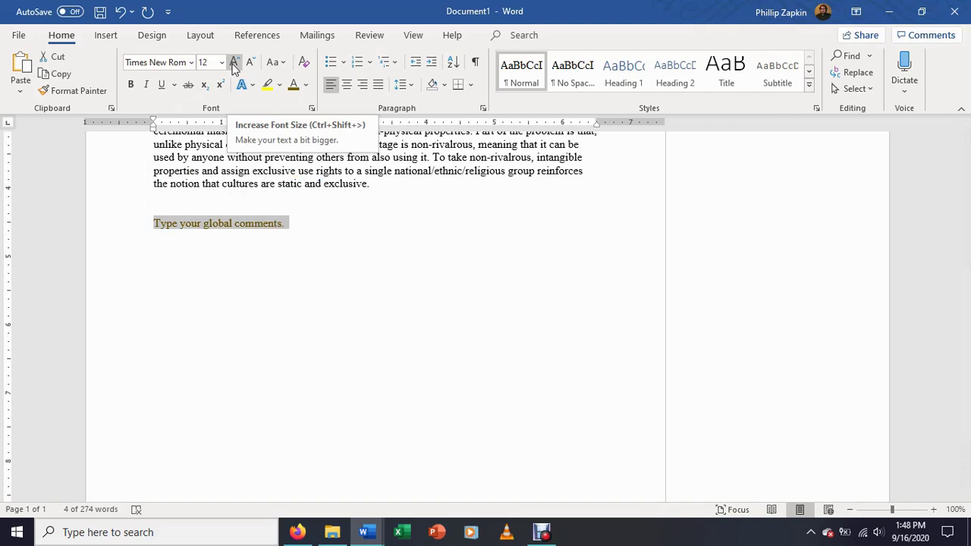
left_click(235, 62)
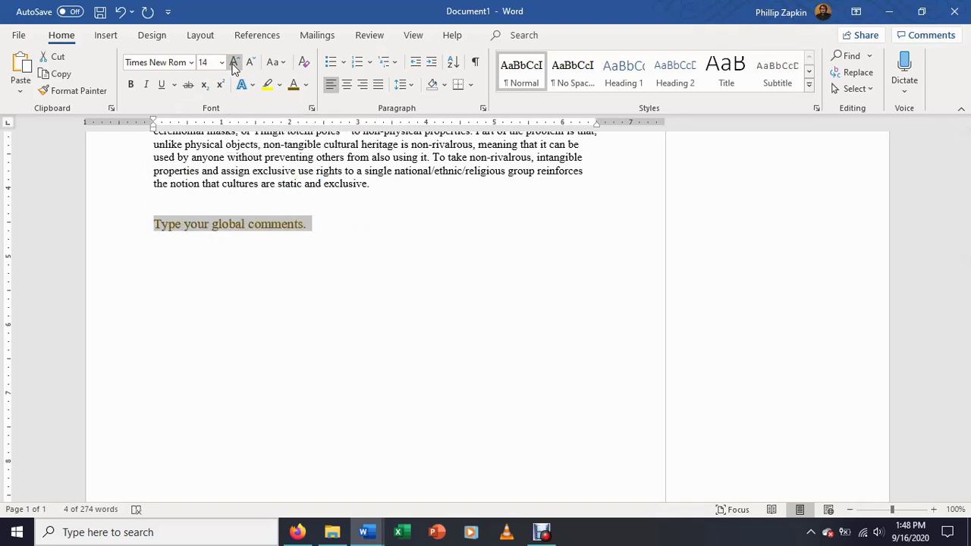
left_click(323, 225)
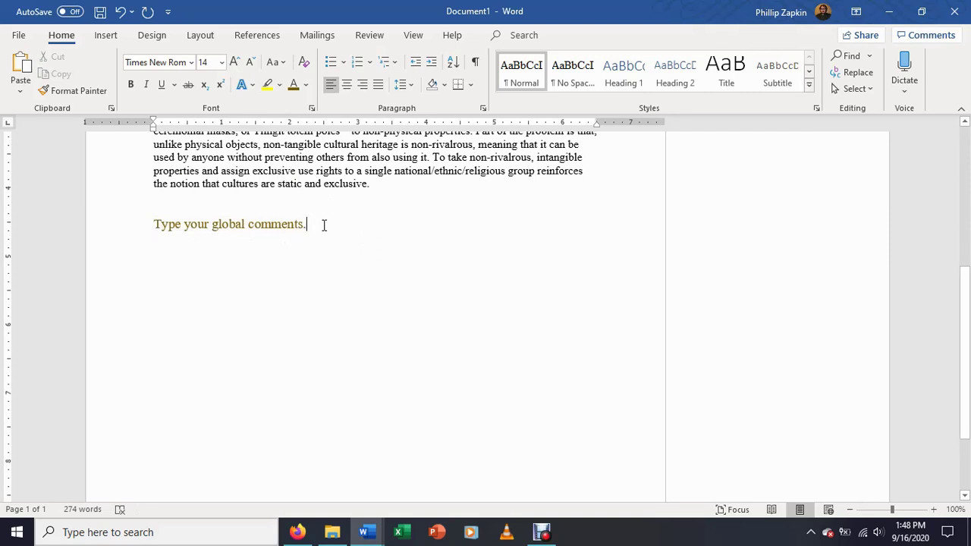
left_click_drag(323, 225, 149, 221)
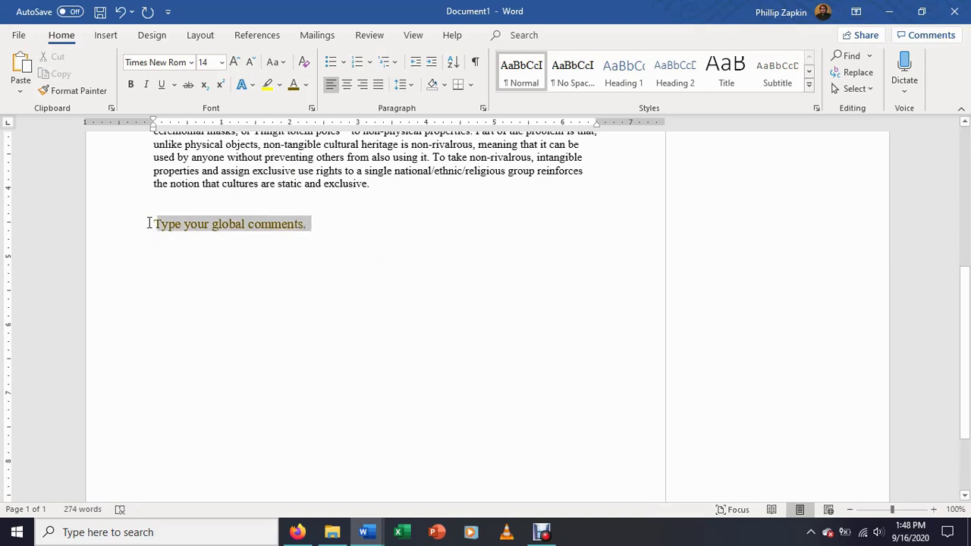
left_click(251, 62)
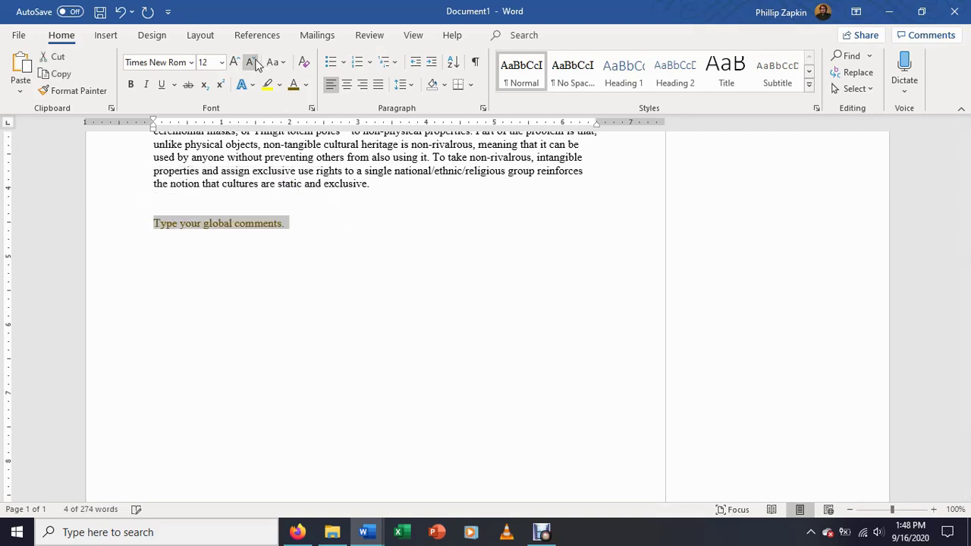
left_click(300, 226)
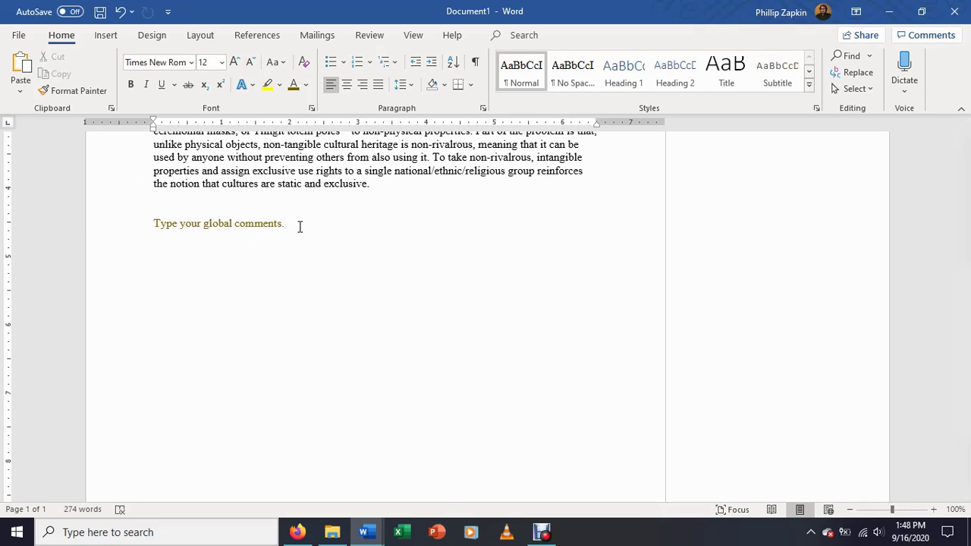
left_click_drag(292, 224, 154, 225)
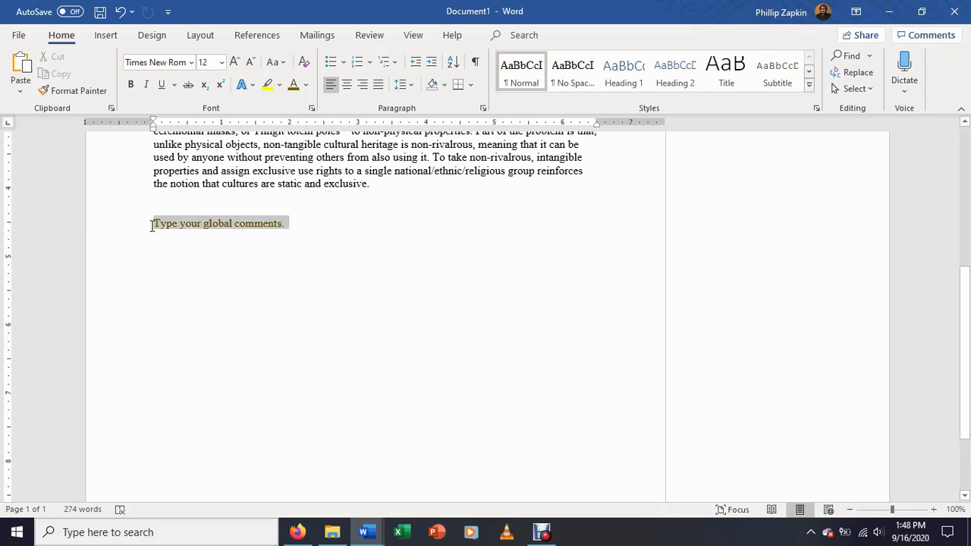
Recolour the 'Type your global comments.' line from dark gold to standard red
left_click(305, 90)
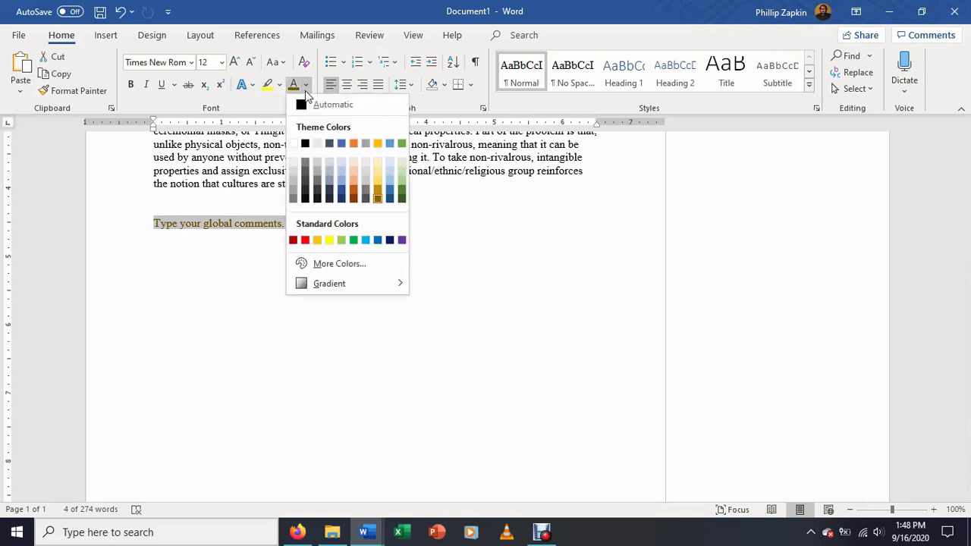
left_click(304, 240)
left_click(318, 229)
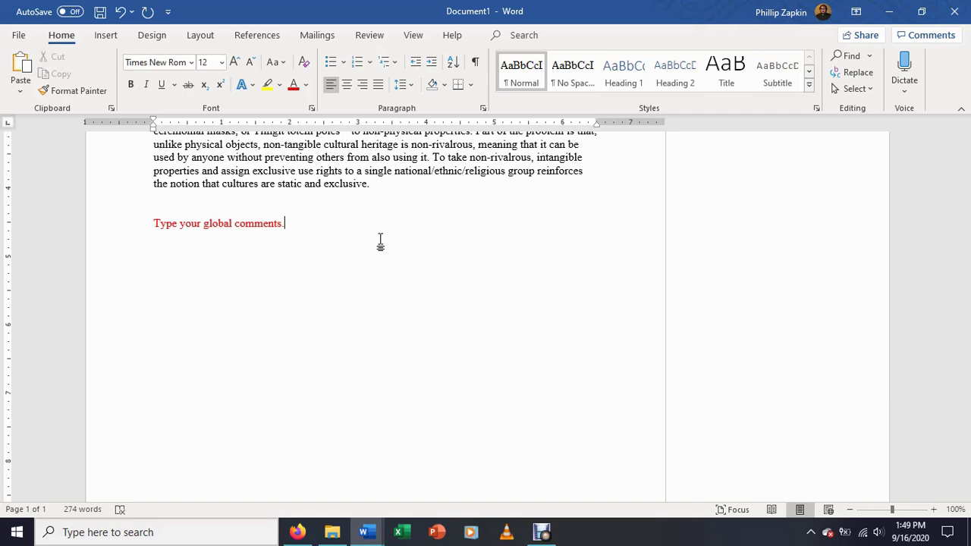
scroll(380, 241, "up", 6)
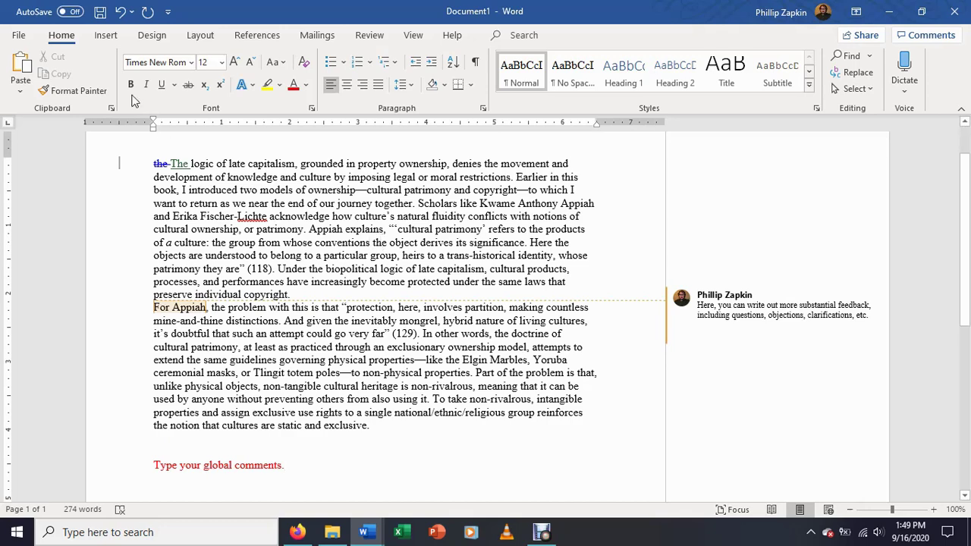
Go back to the essay's start and switch on Track Changes in the Review tools
left_click(151, 161)
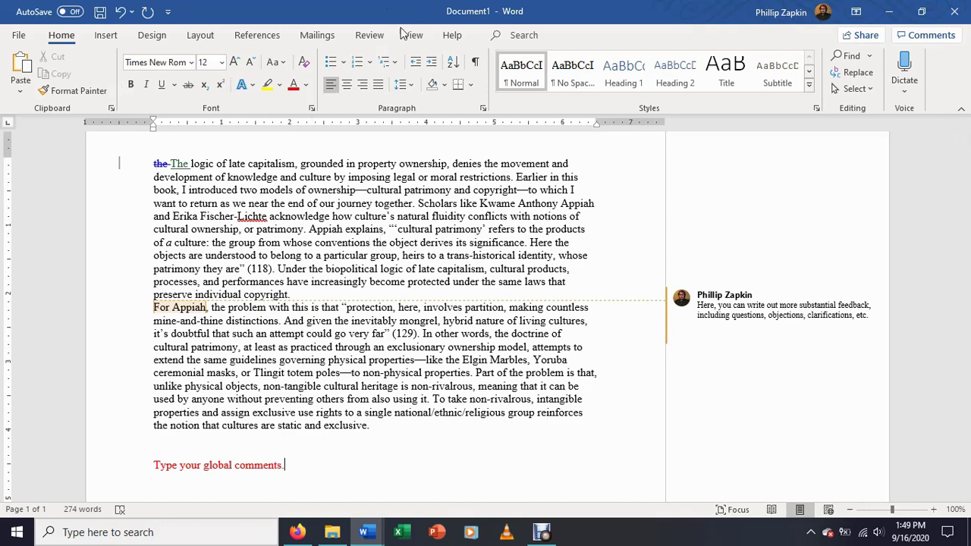
left_click(370, 34)
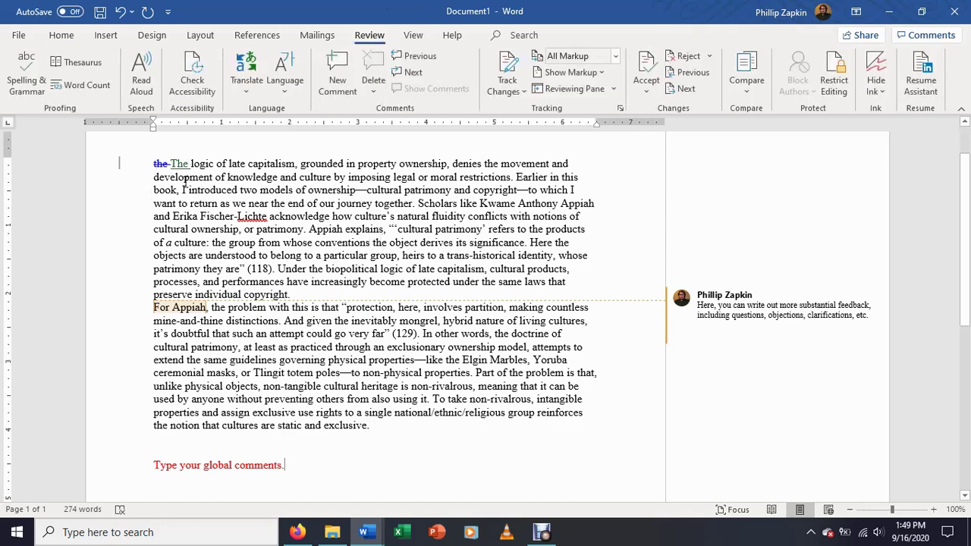
left_click(508, 70)
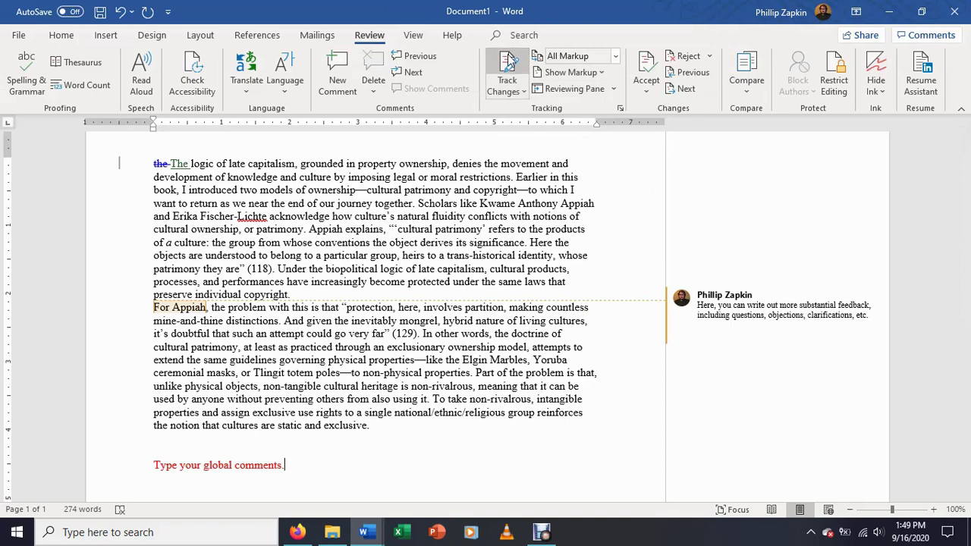
mouse_move(728, 297)
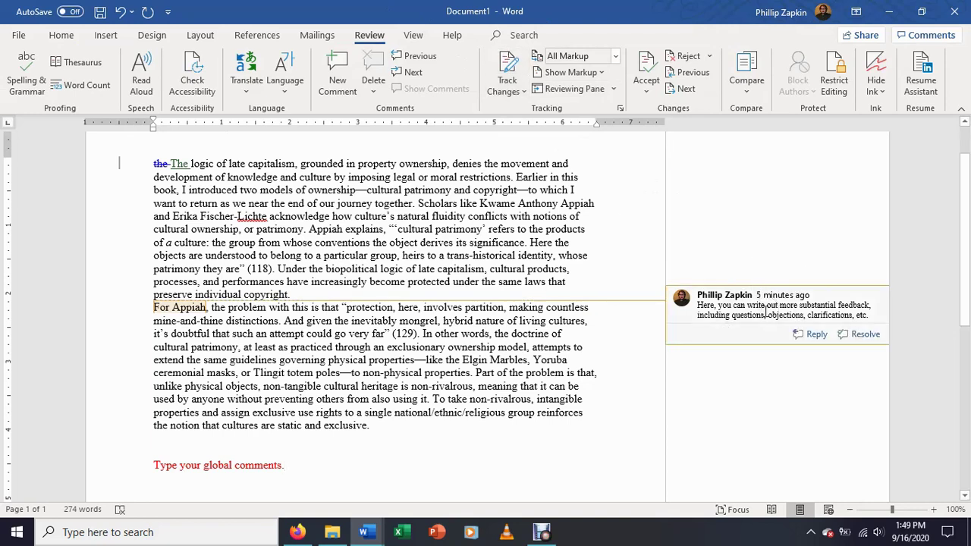